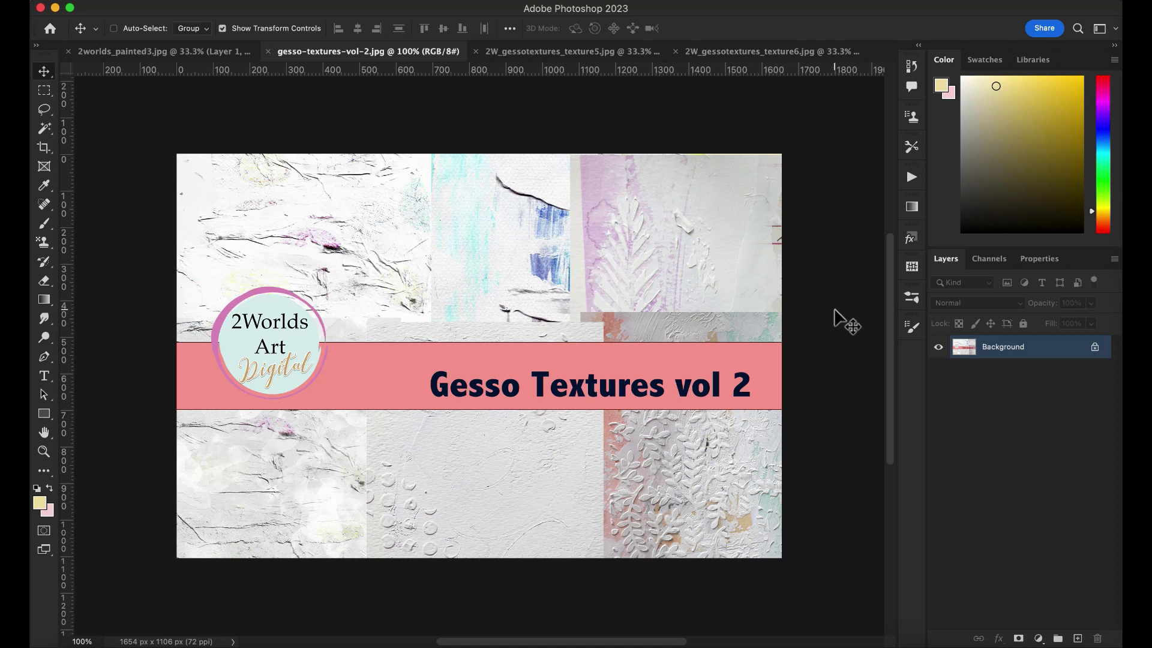
In the collage document, hide the feather (Layer 4) and beige square (Layer 7) layers, keeping Layer 1 visible.
click(185, 54)
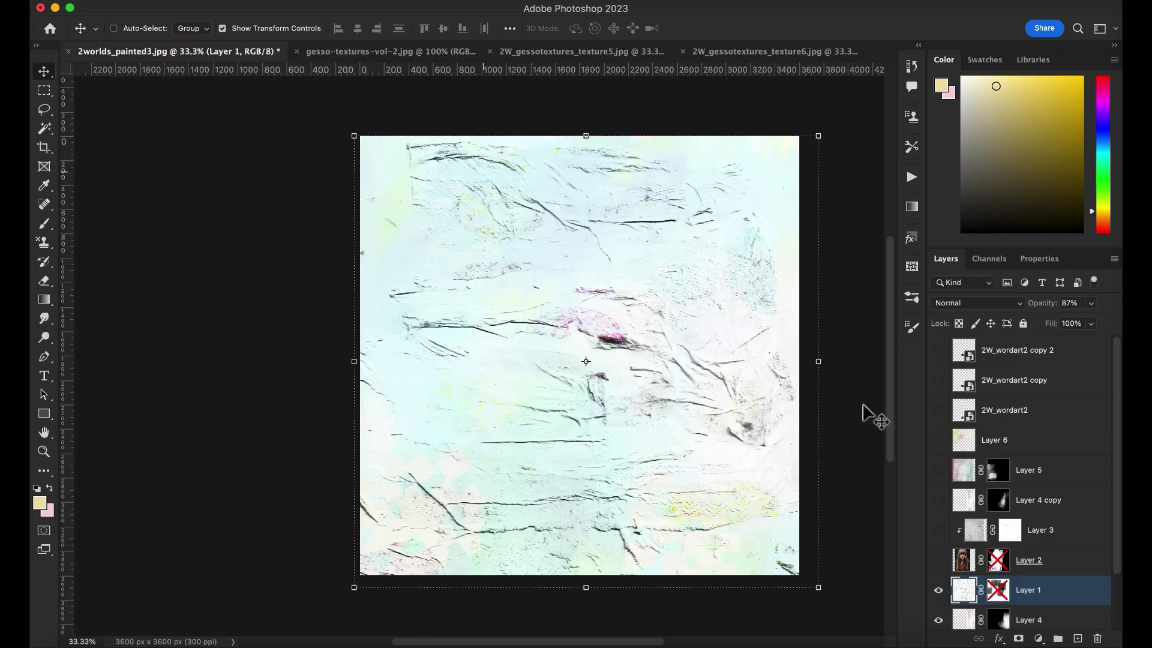
click(938, 590)
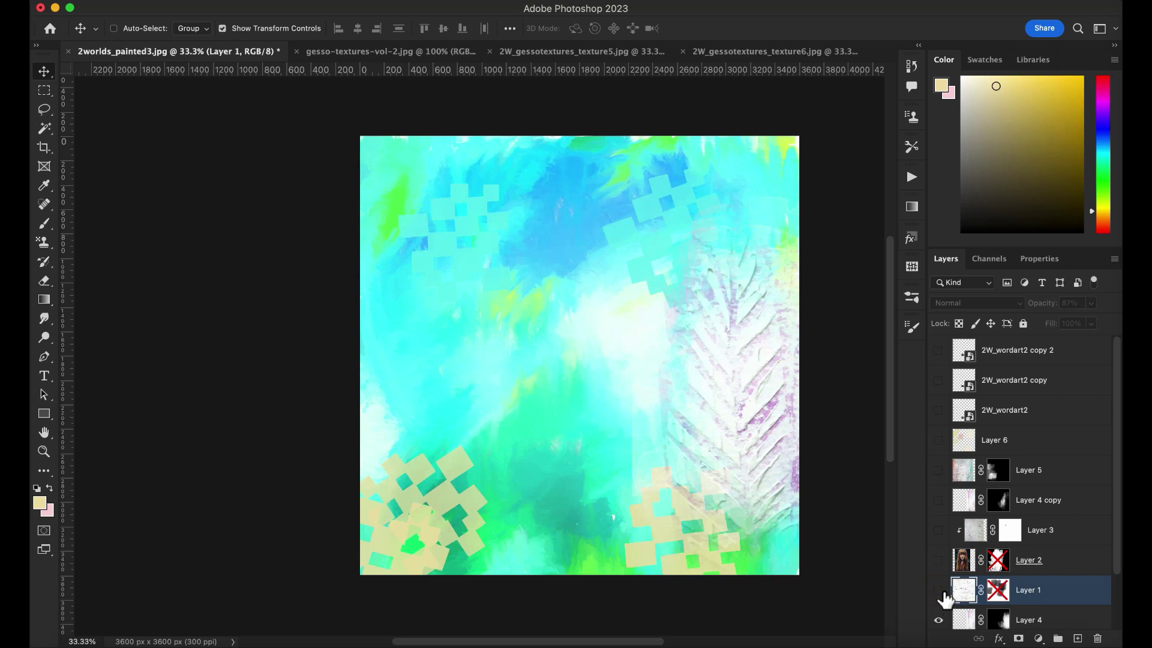
scroll(964, 420, down, 2)
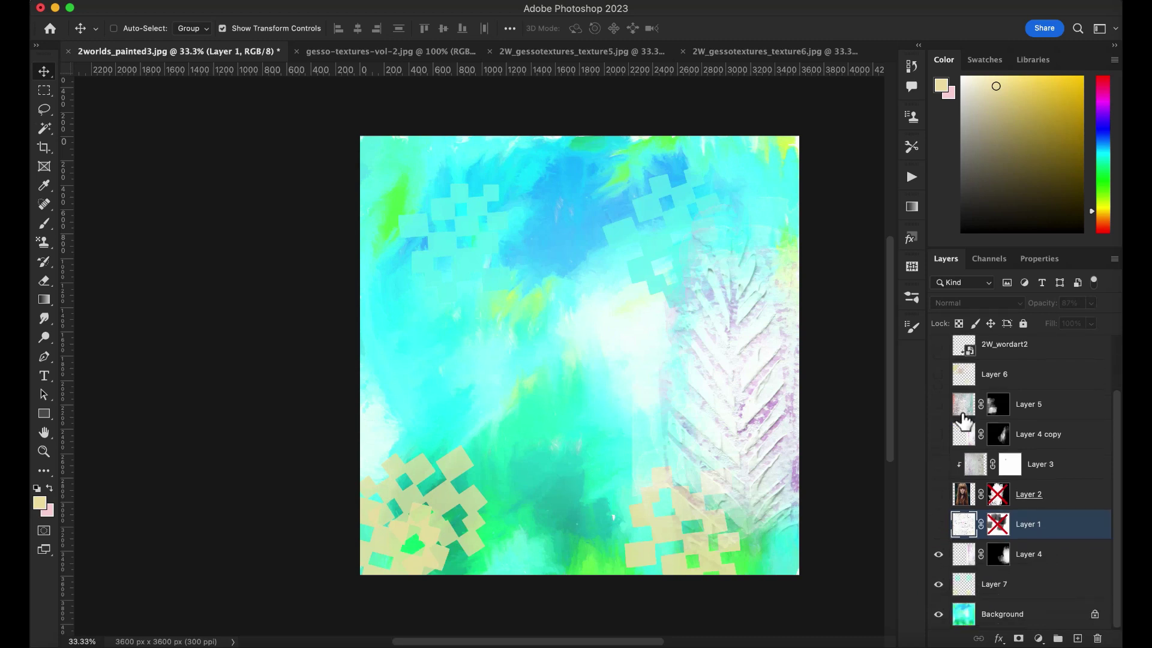
click(941, 555)
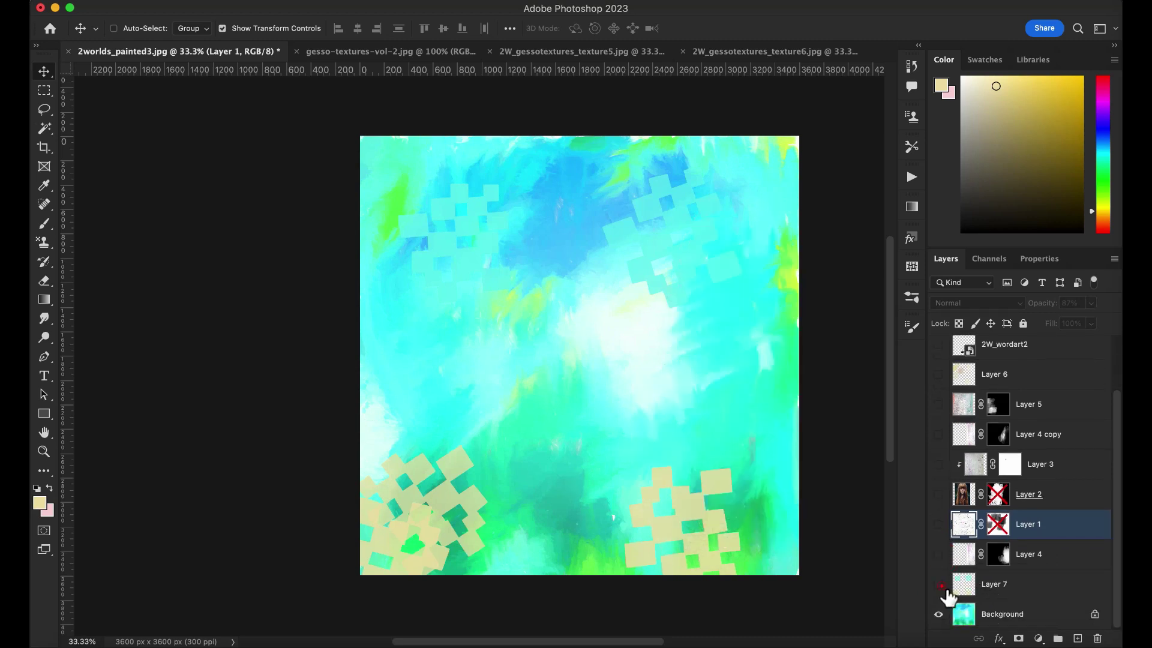
click(940, 584)
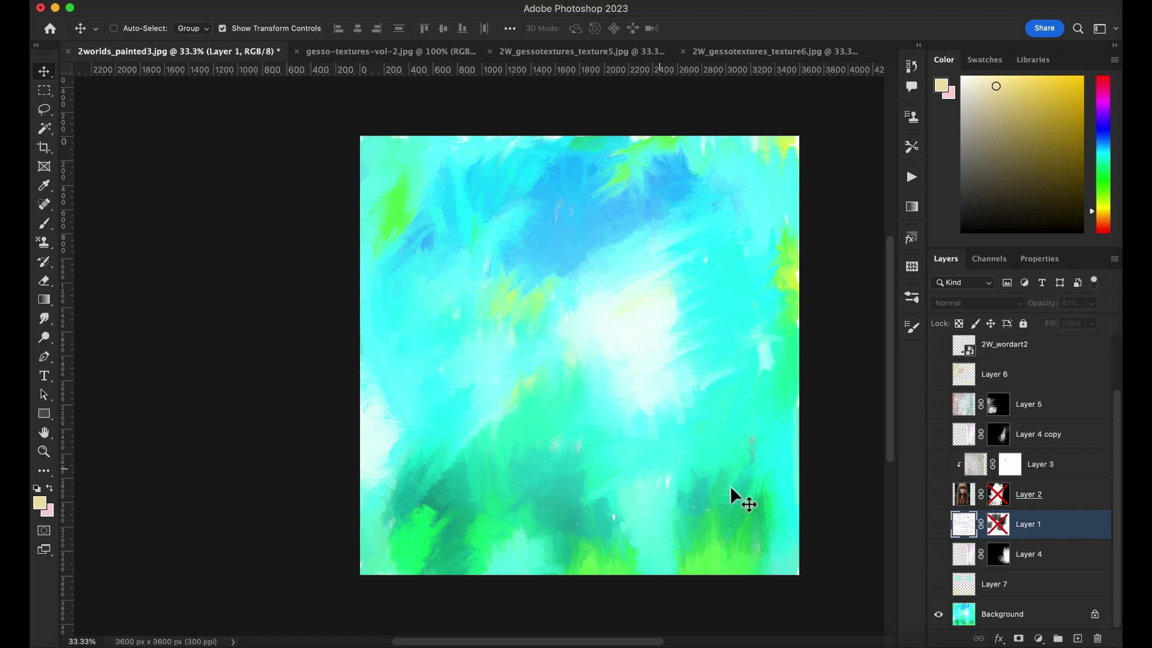
click(938, 524)
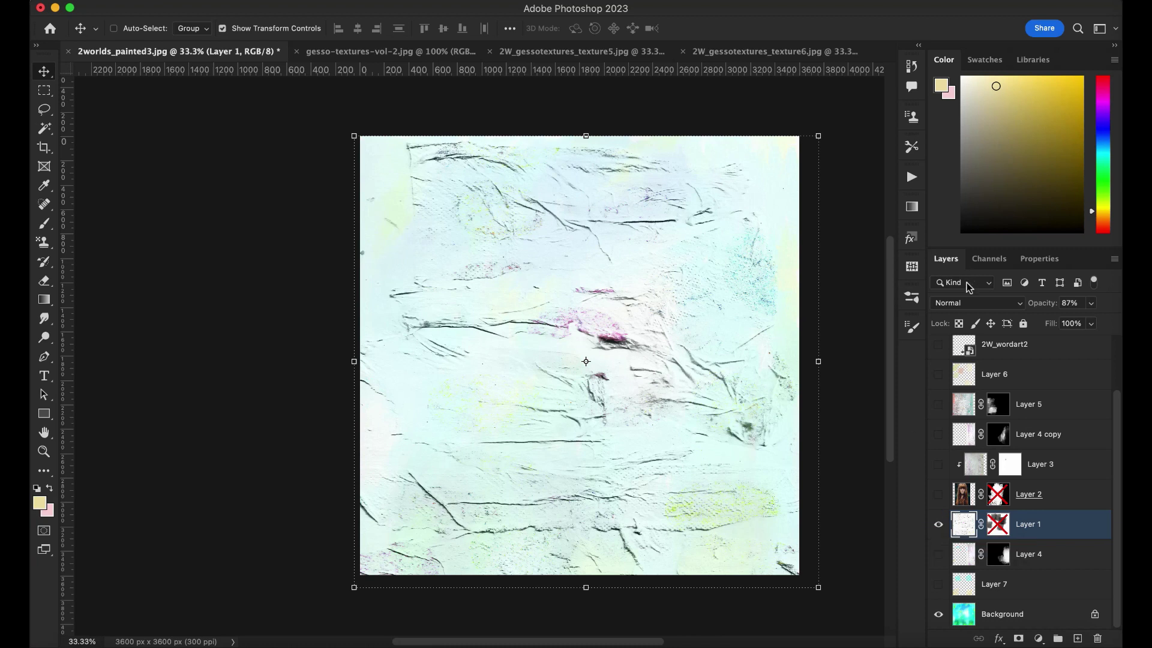
Set Layer 1's blend mode to Multiply and target its layer mask.
click(960, 303)
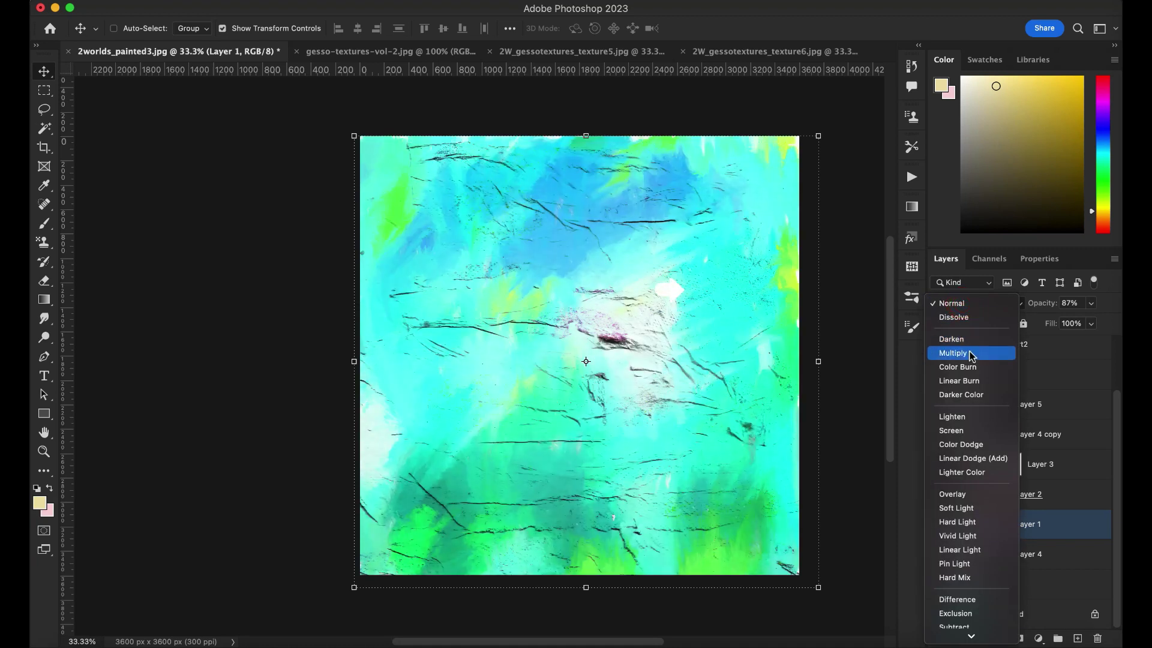
click(971, 353)
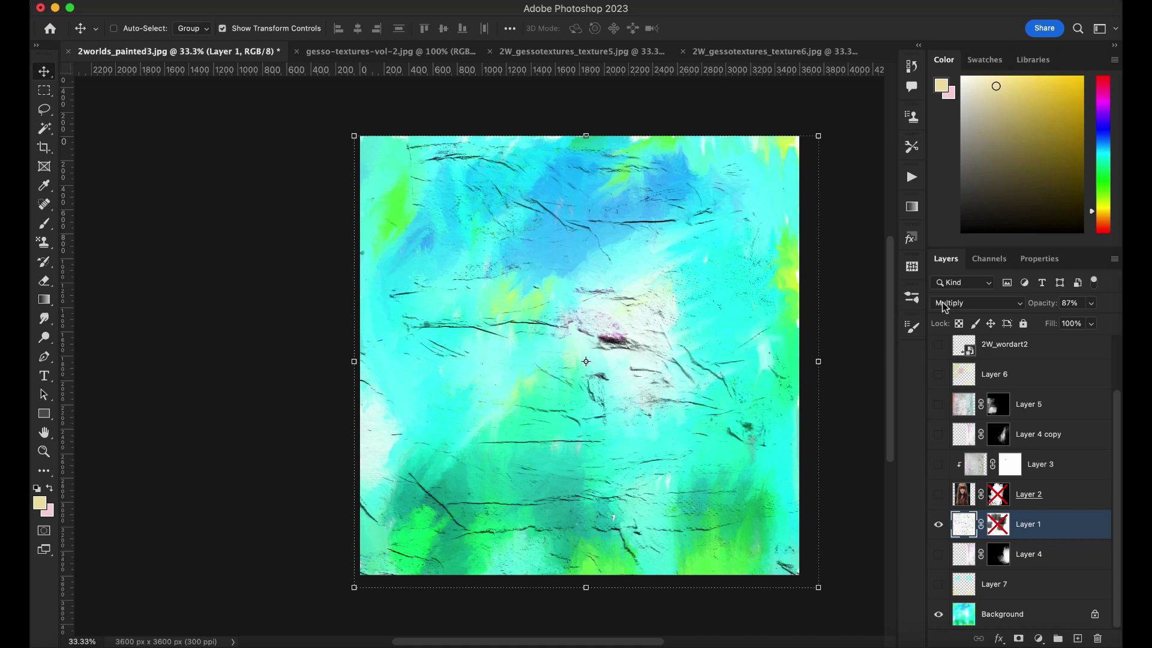
click(998, 525)
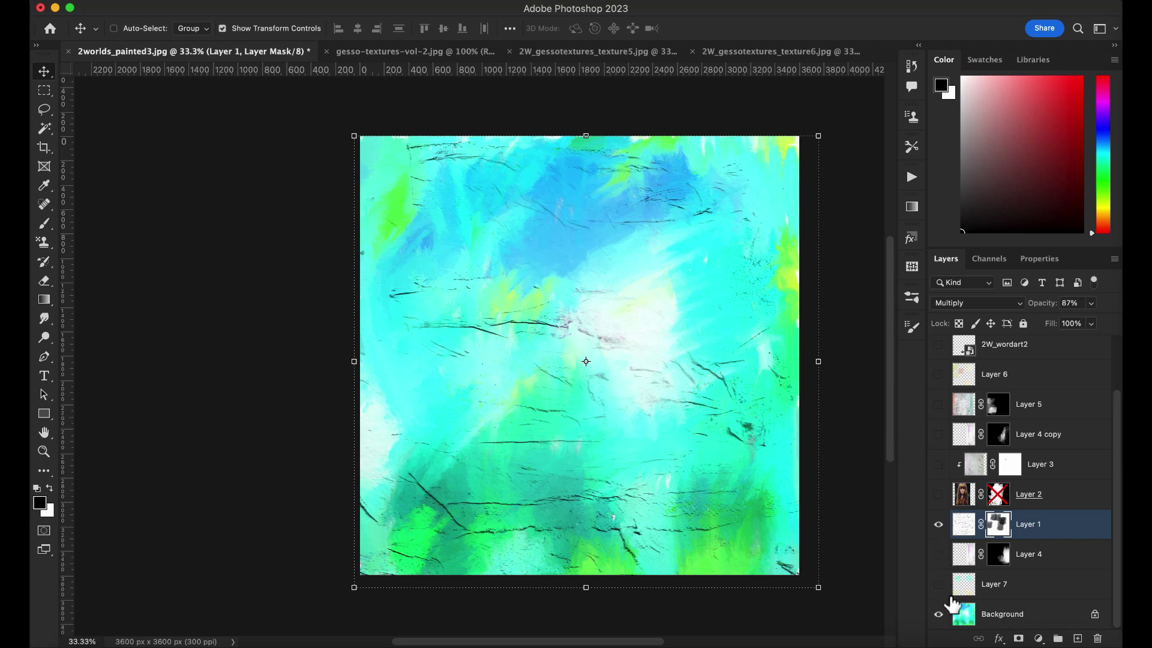
Show Layer 2's red-haired woman portrait and bring up its mask options.
click(938, 495)
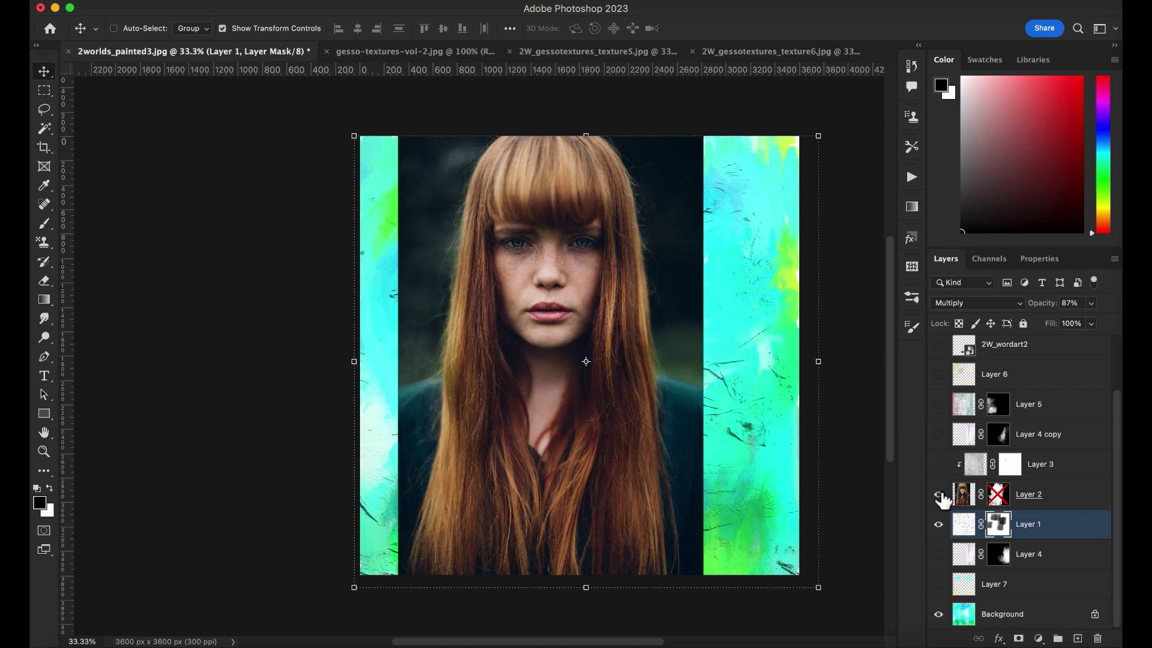
right_click(999, 494)
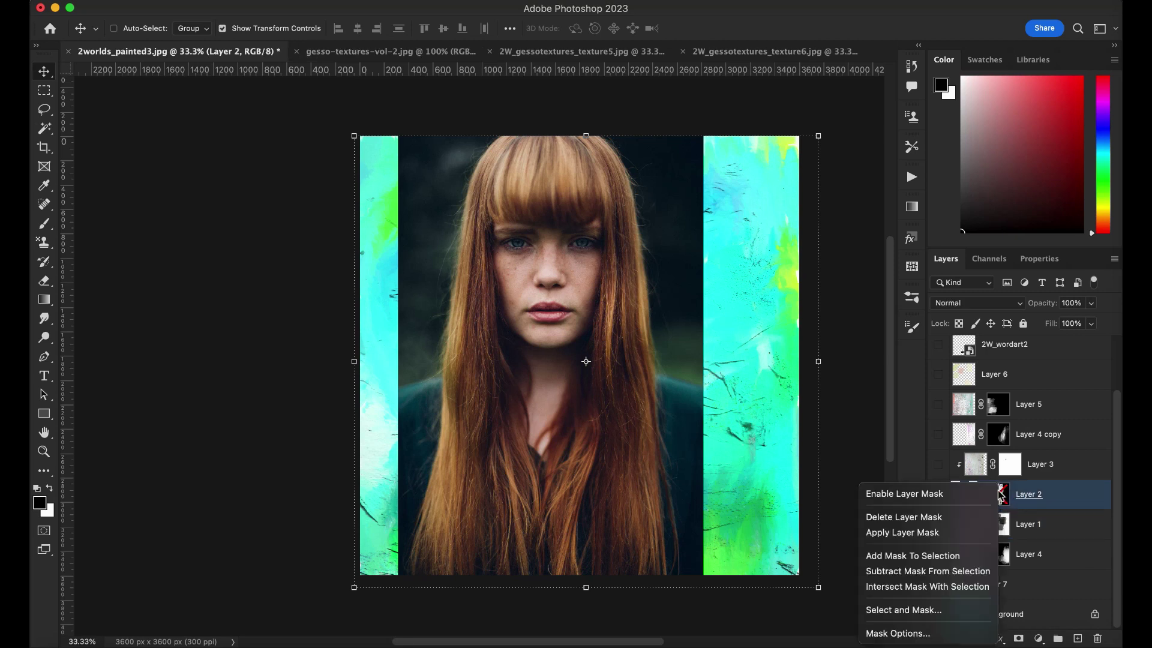
Enable Layer 2's mask and show Layer 3's gesso texture over the woman's face.
click(968, 499)
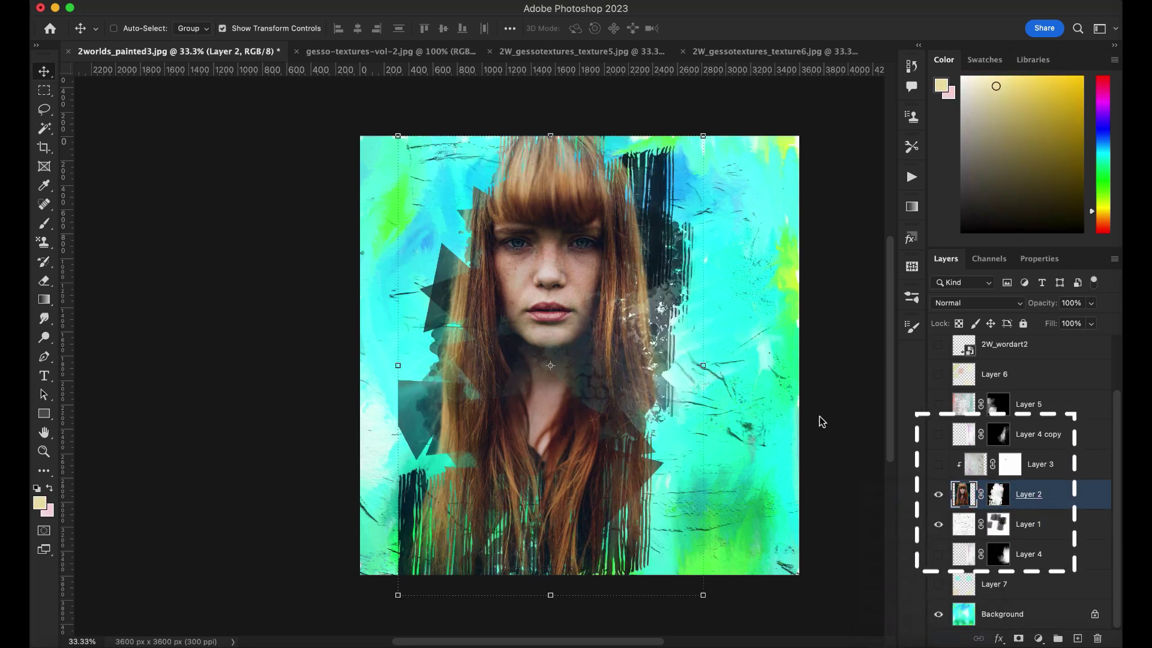
click(912, 297)
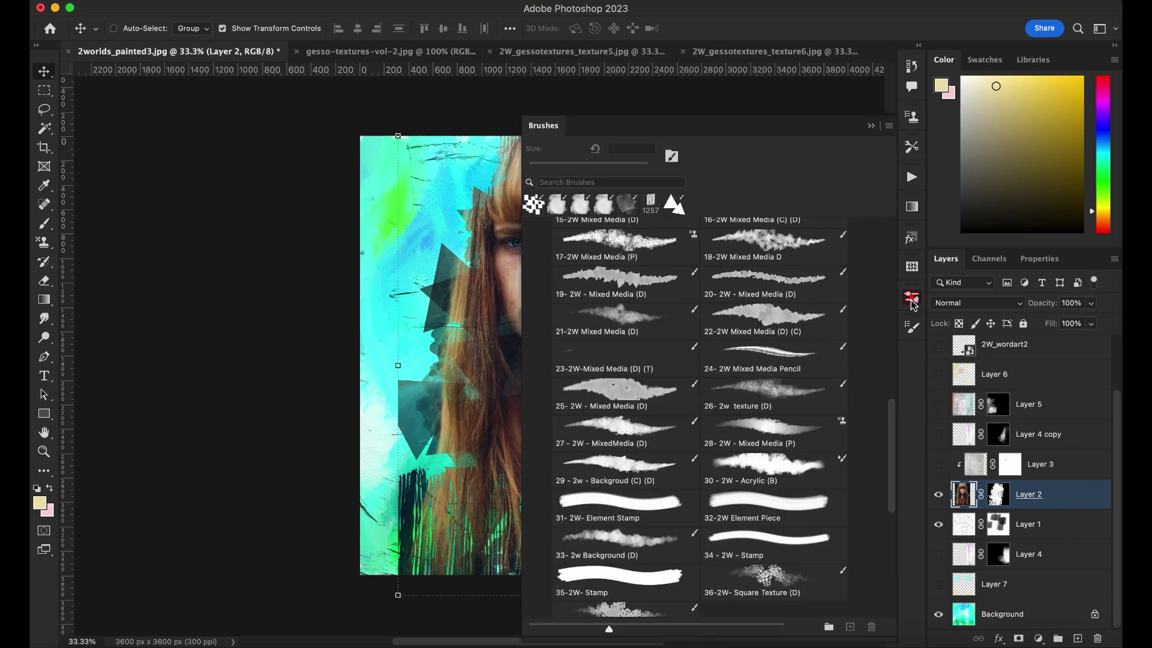
click(871, 126)
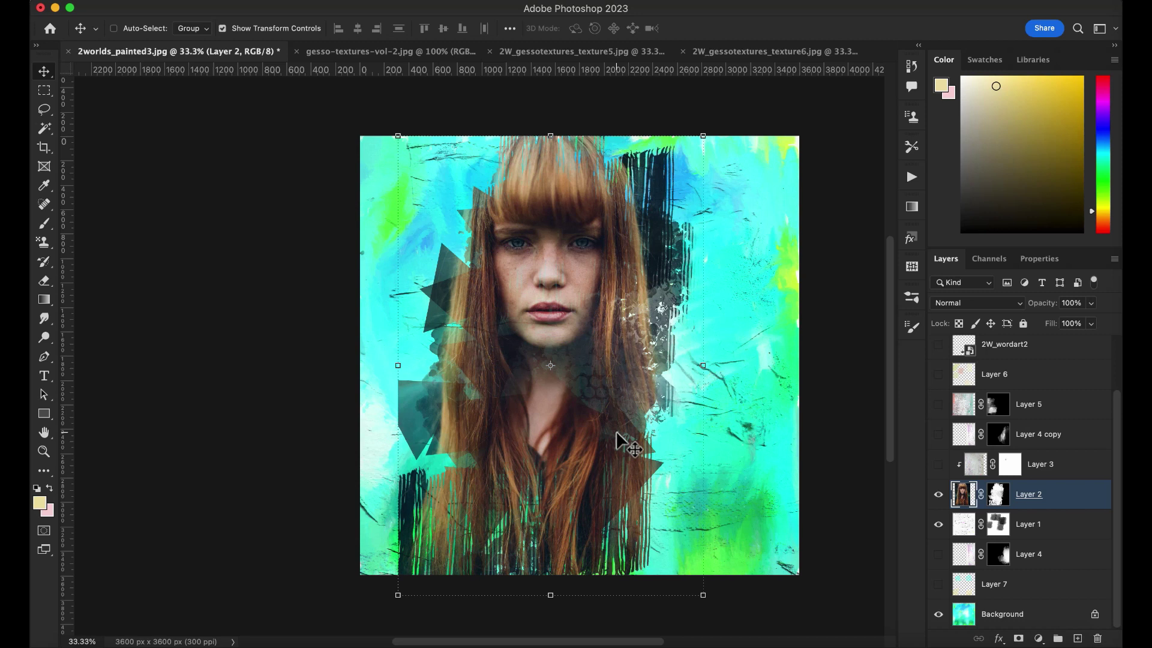
click(938, 464)
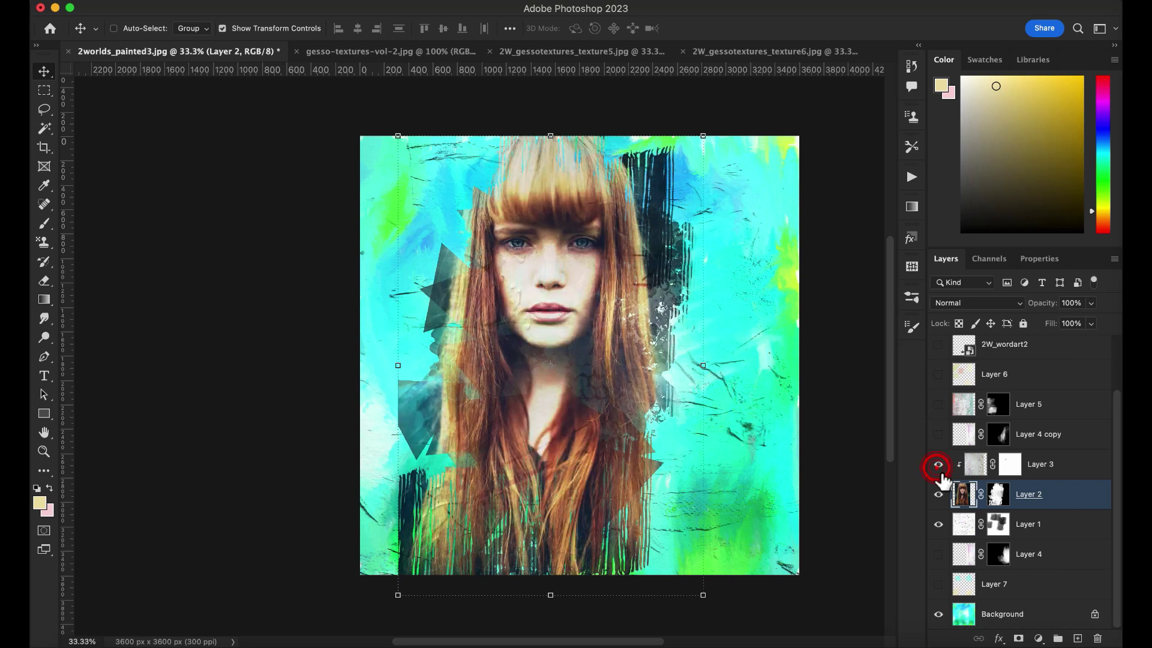
click(986, 467)
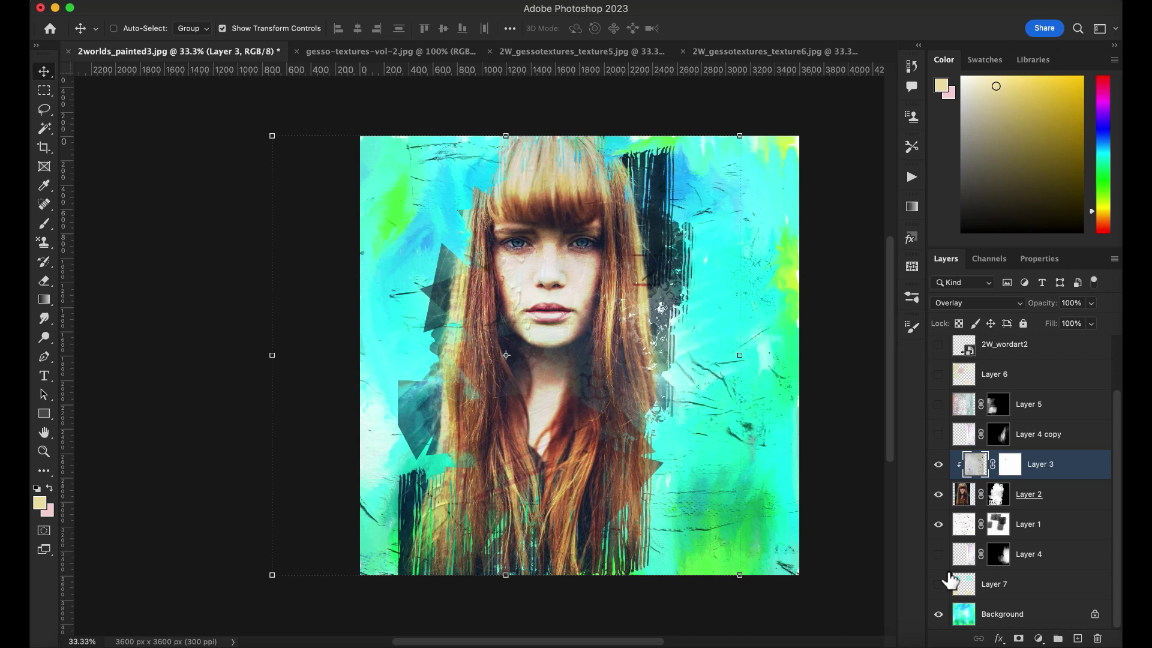
Show Layer 4 copy and disable its mask to view the full feather texture.
click(938, 434)
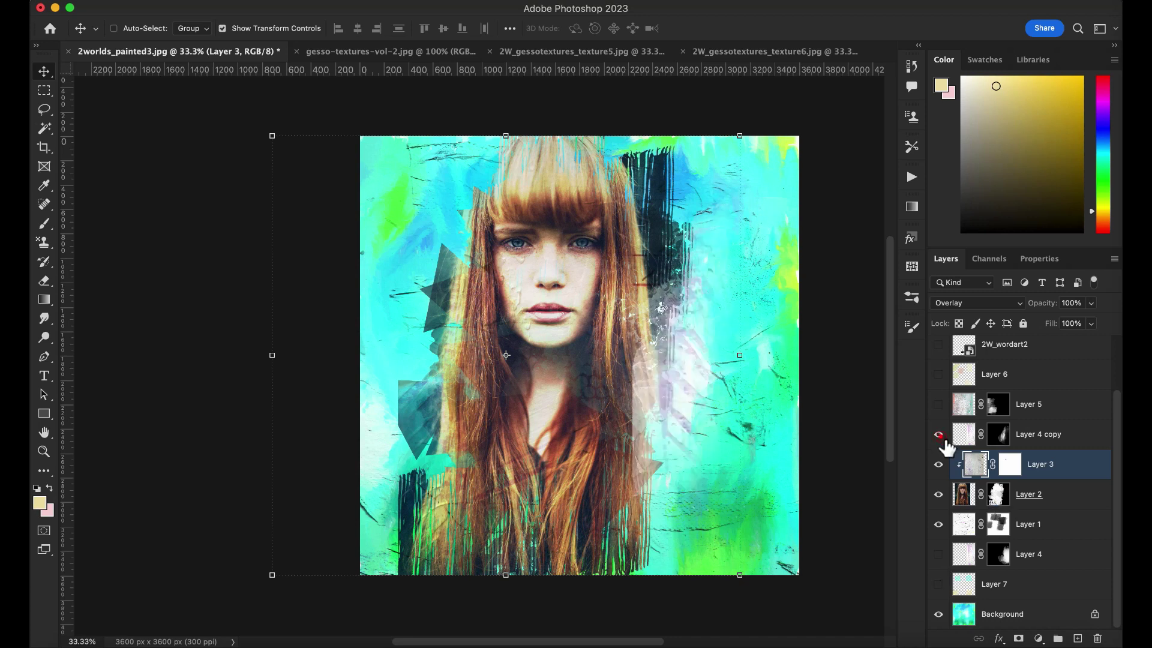
click(998, 434)
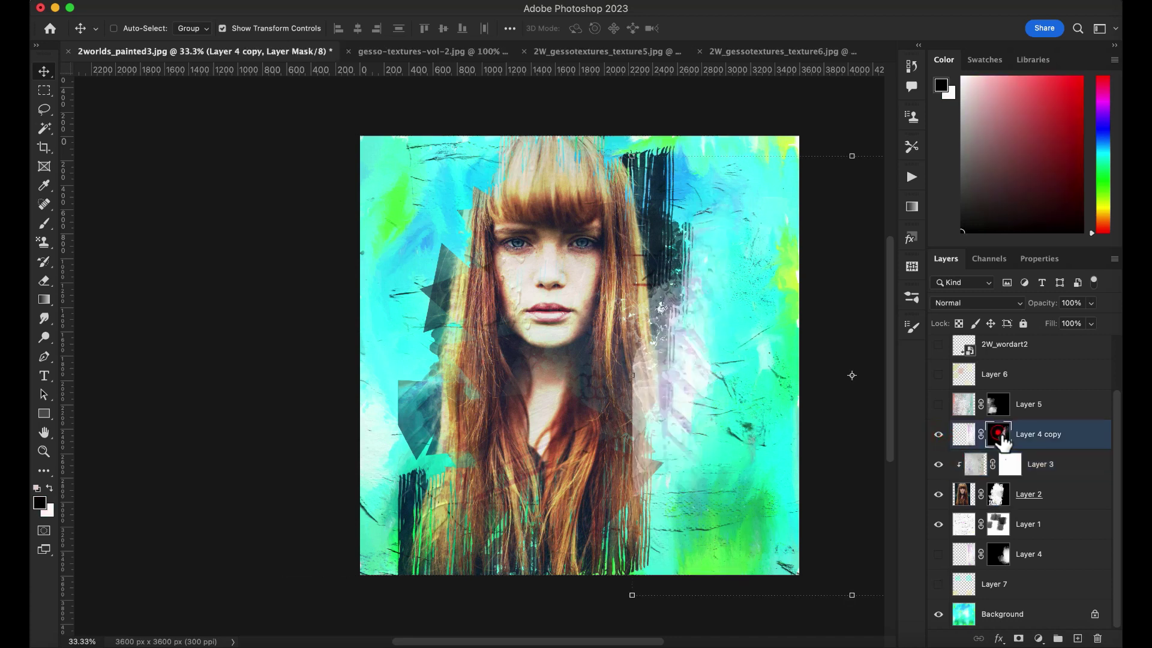
right_click(999, 437)
click(905, 441)
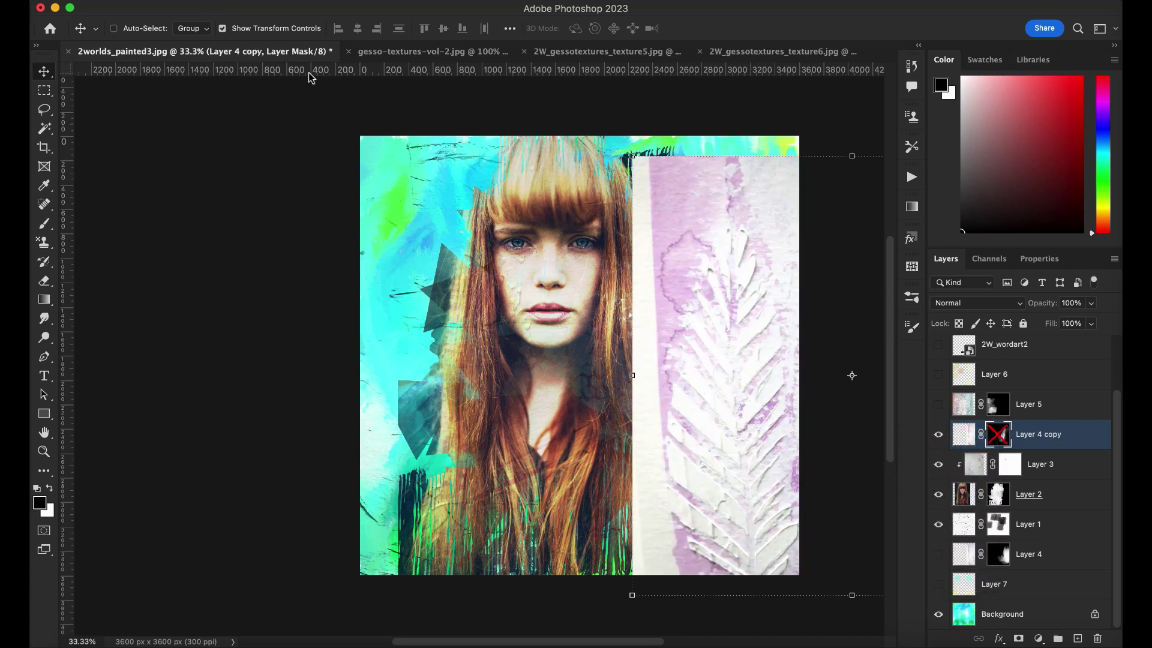
Look through the gesso-textures-vol-2, texture5 and texture6 documents, then return to the collage.
click(387, 53)
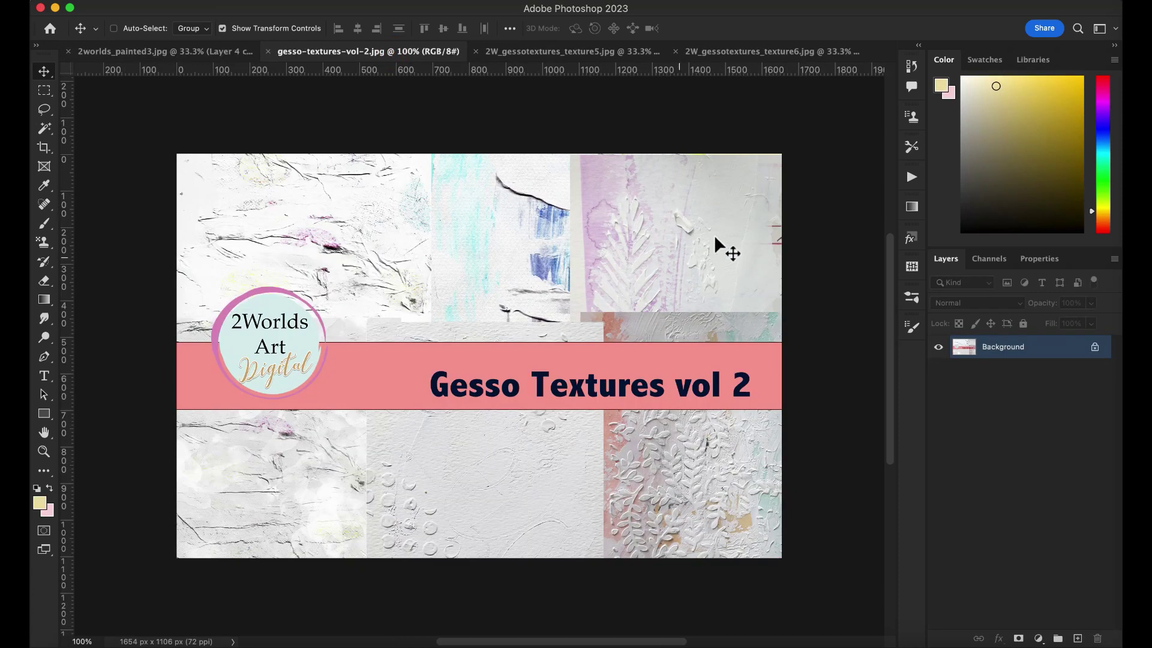
click(596, 55)
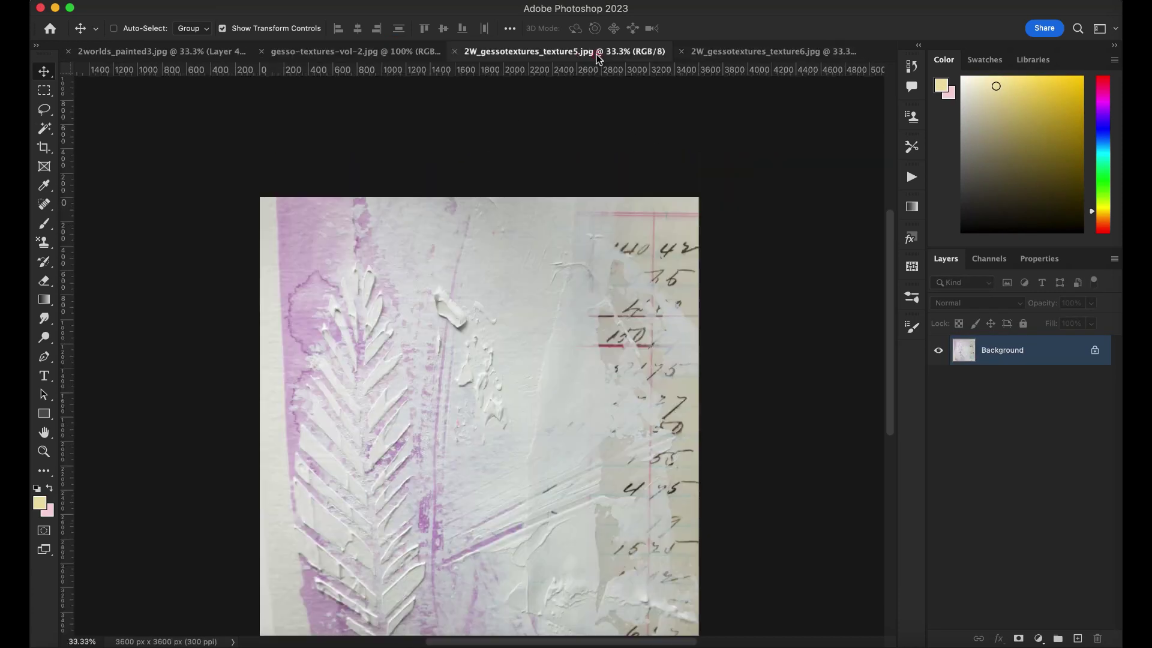
click(726, 53)
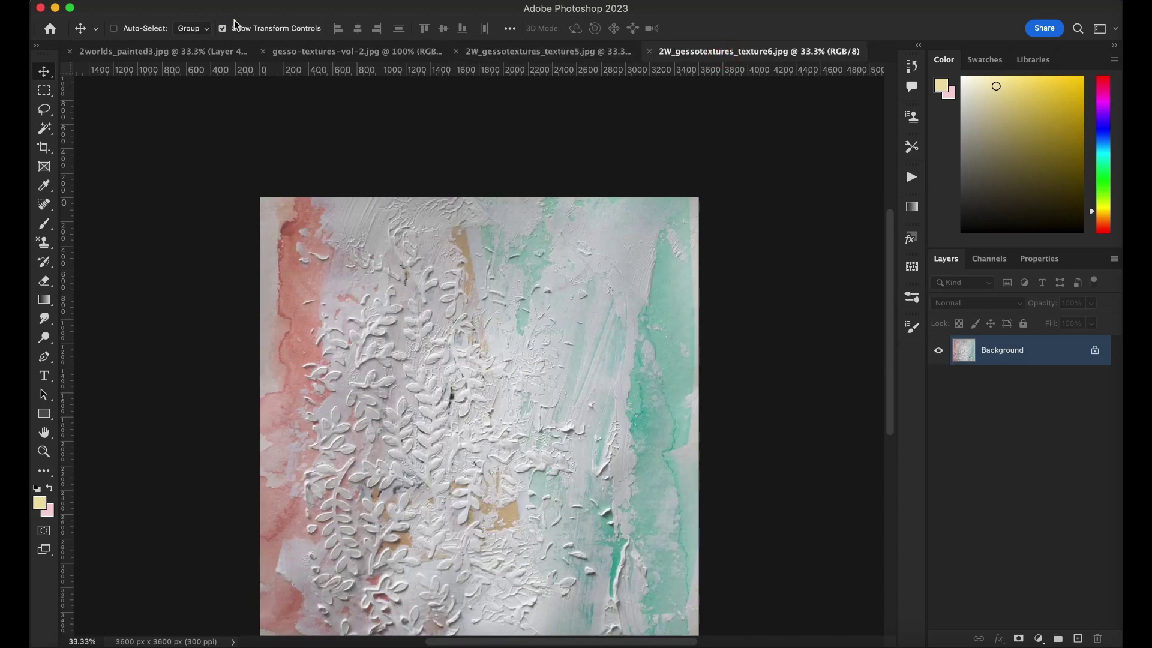
click(219, 52)
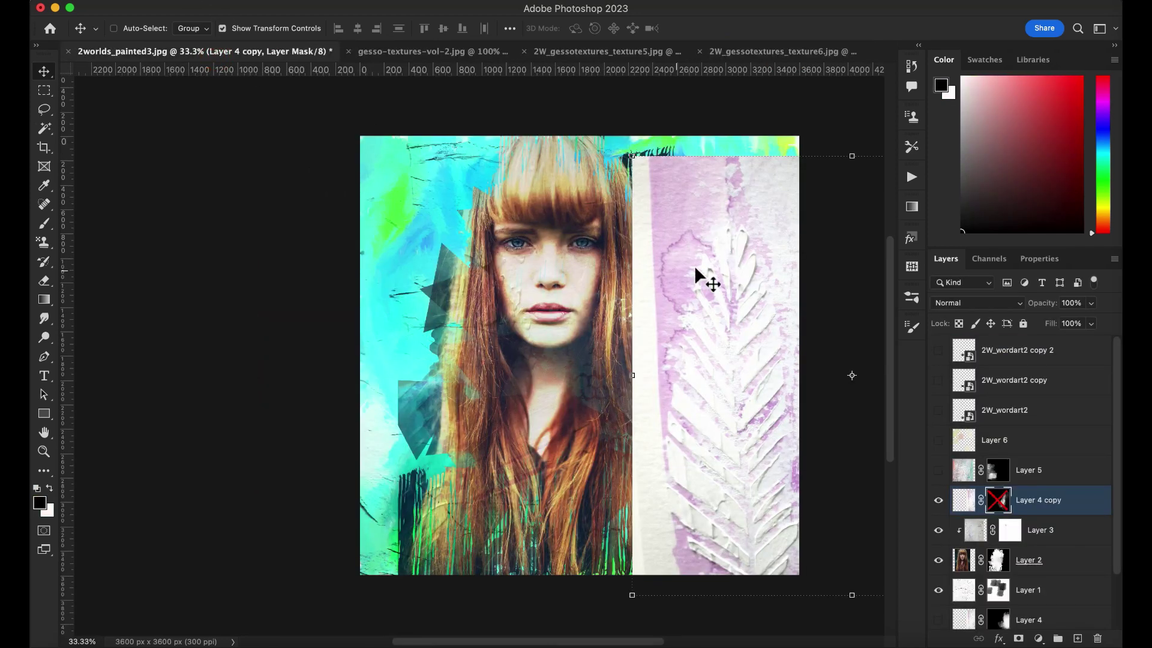
Re-enable Layer 4 copy's mask and make Layer 4 visible.
right_click(998, 499)
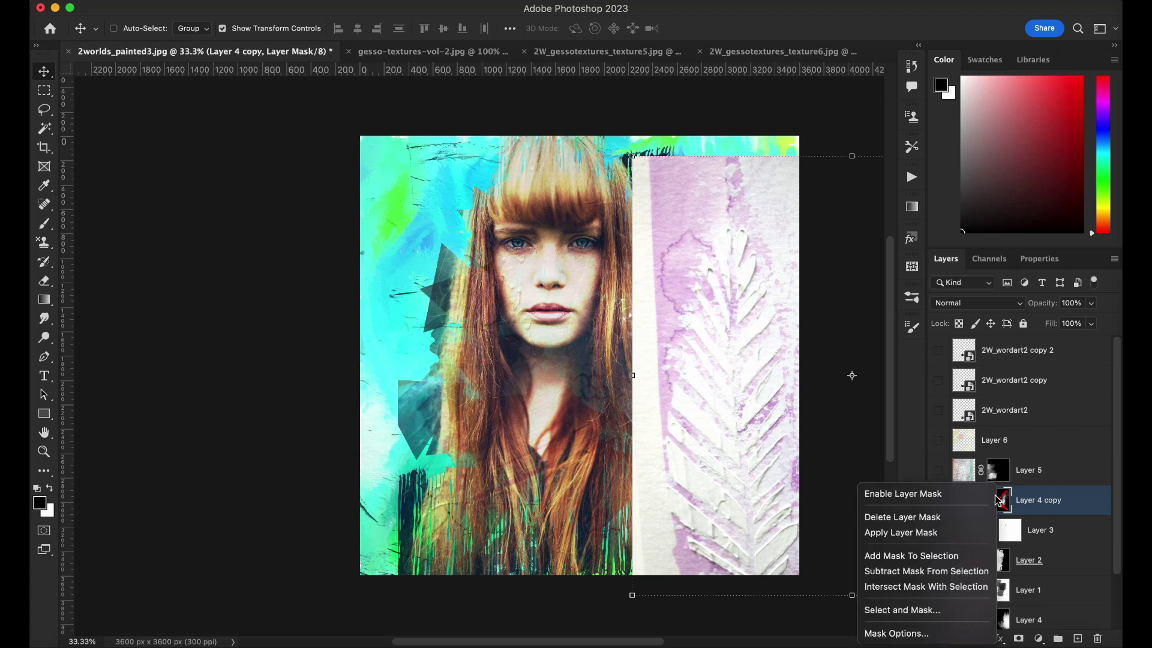
click(958, 495)
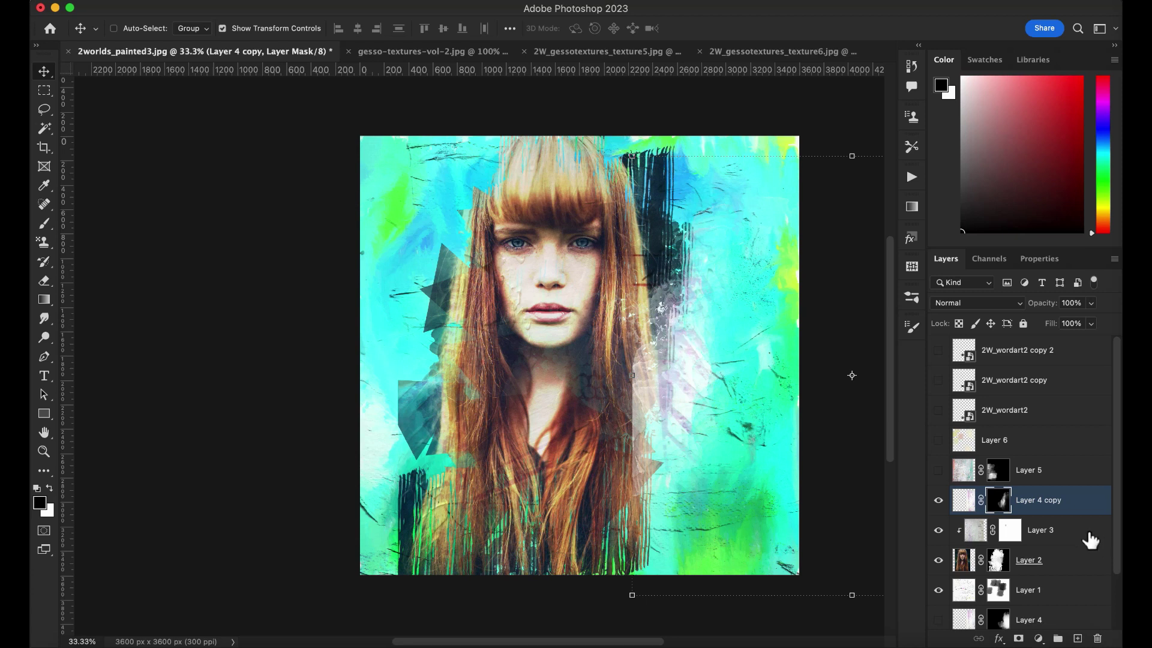
scroll(1087, 539, down, 2)
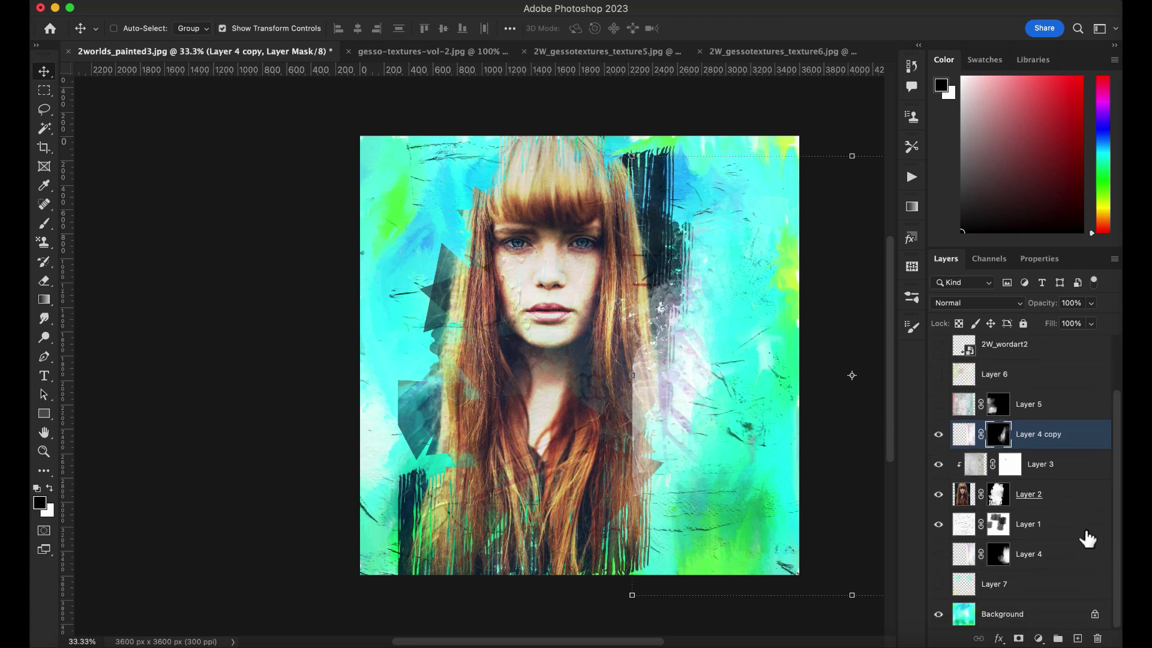
click(948, 557)
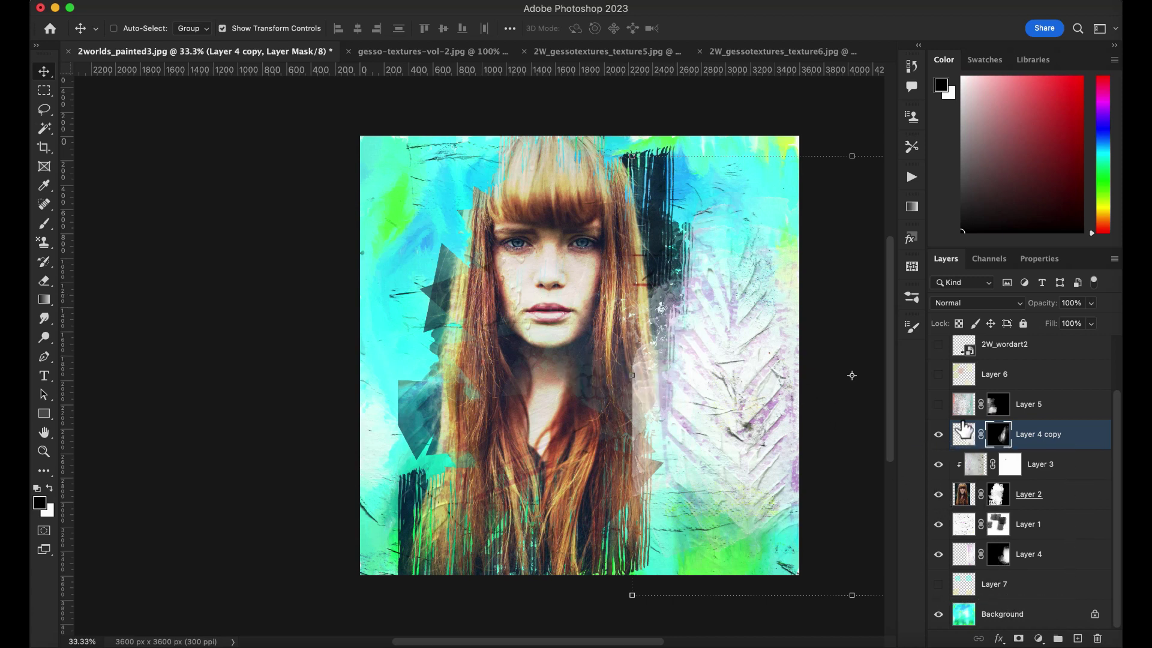
Check the texture6 gesso document, then make Layer 5 visible in the collage.
click(750, 51)
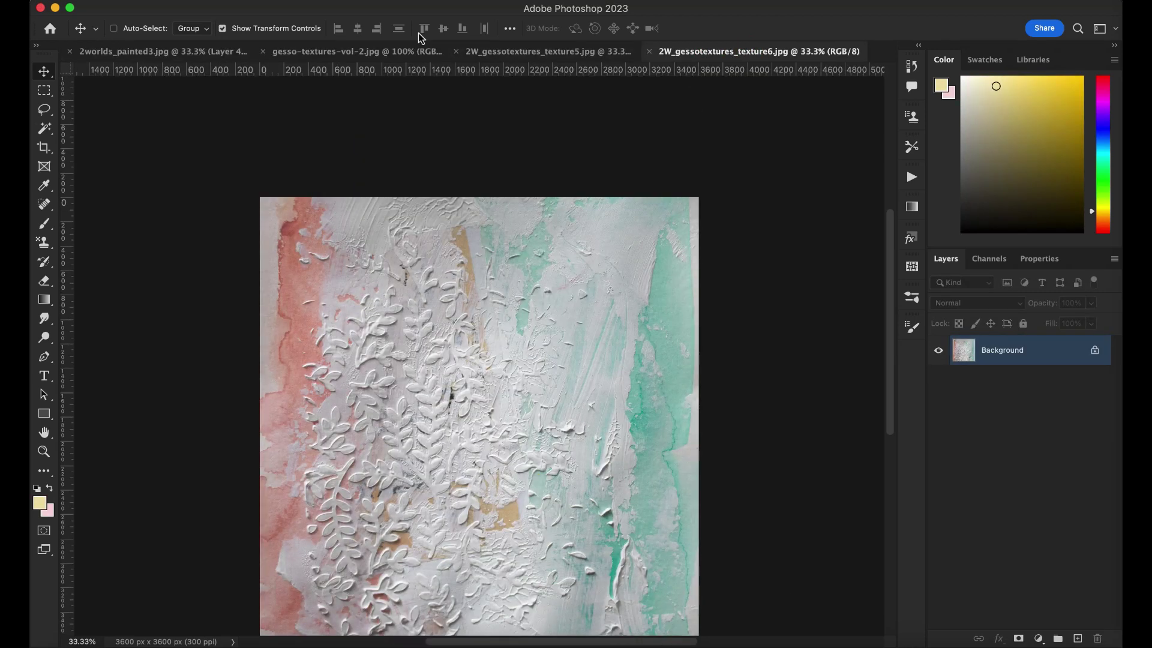
click(210, 53)
click(938, 469)
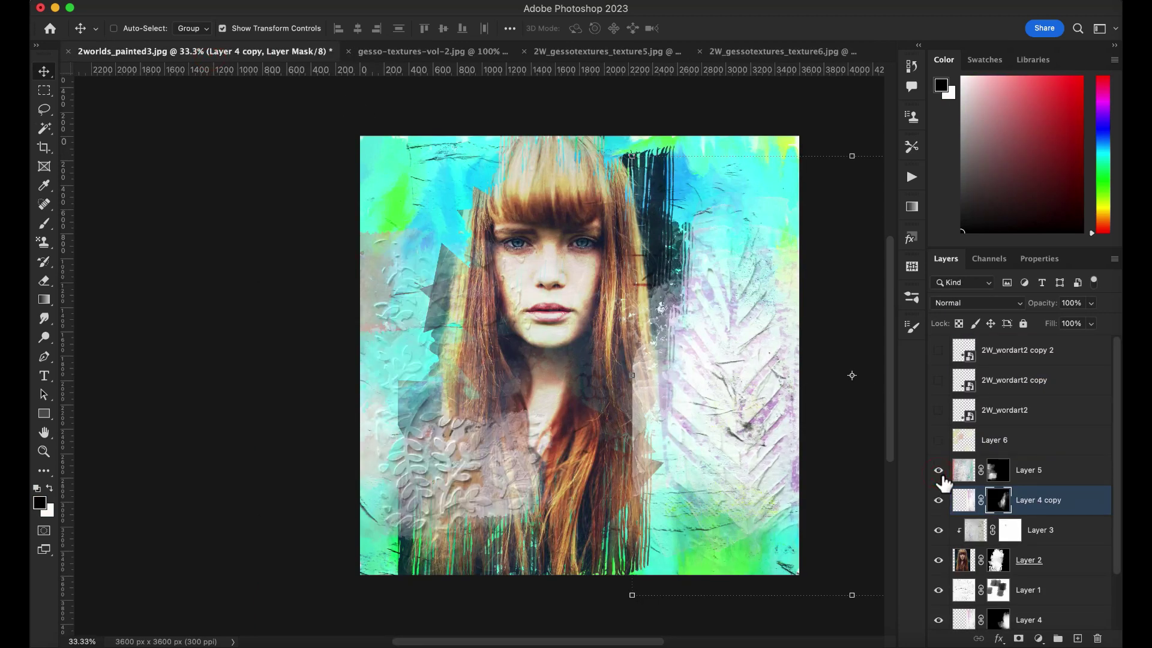
Disable Layer 5's mask to compare the full texture, then re-enable it.
right_click(998, 471)
click(972, 476)
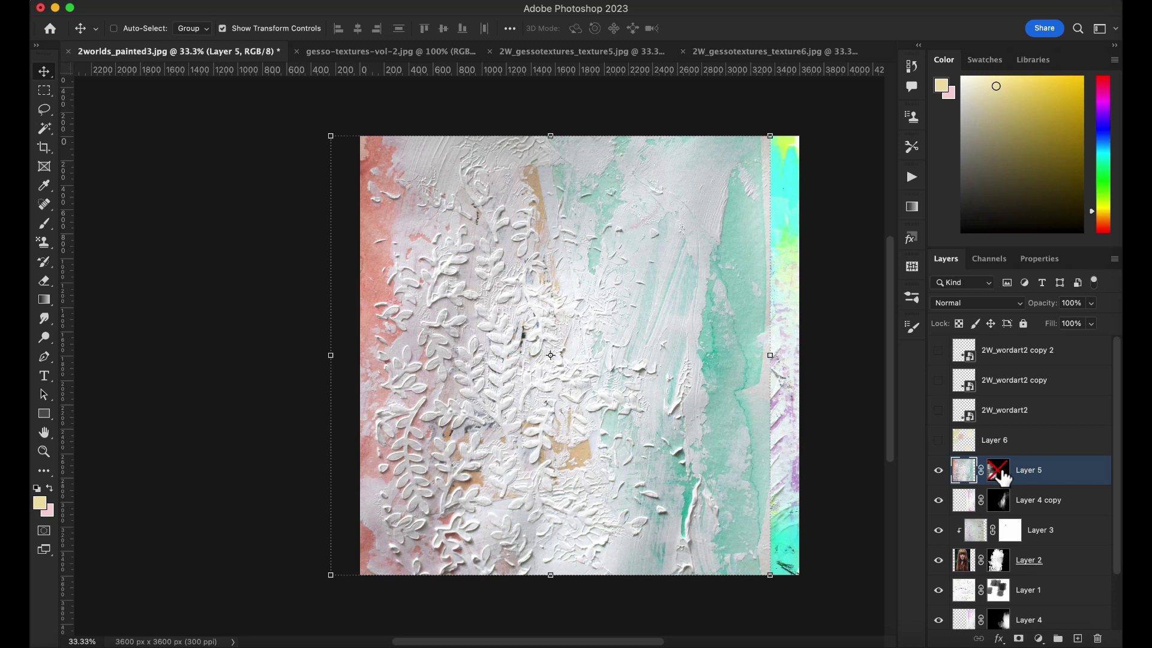
right_click(1003, 475)
click(981, 477)
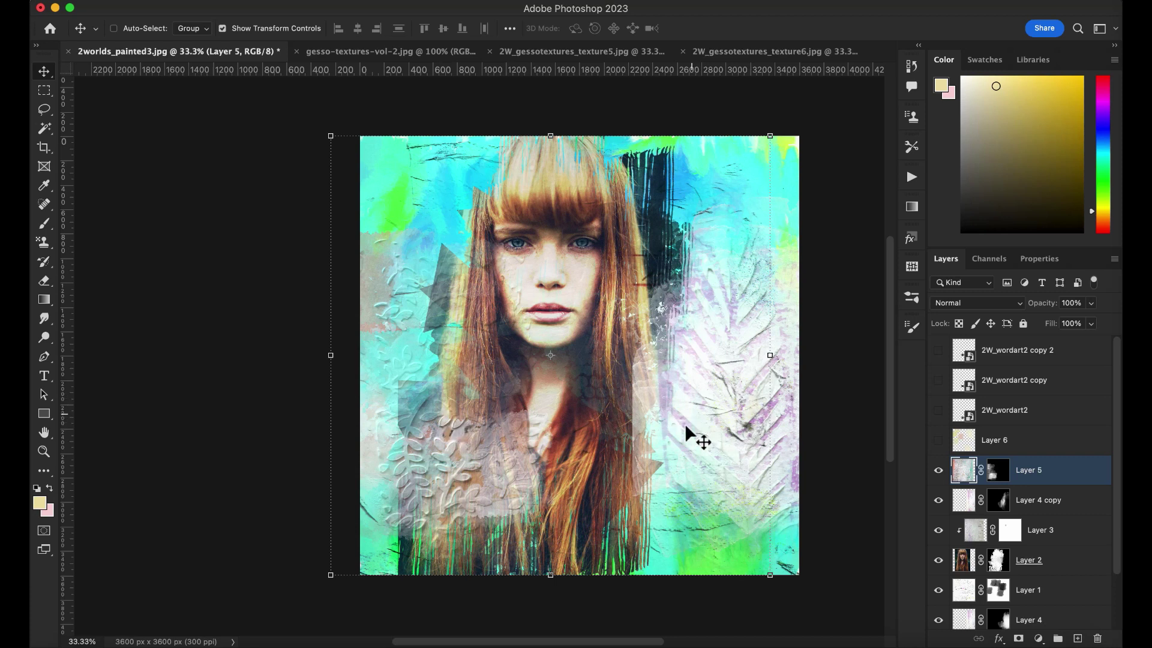
Make Layer 6 and Layer 7 visible in the collage.
click(939, 441)
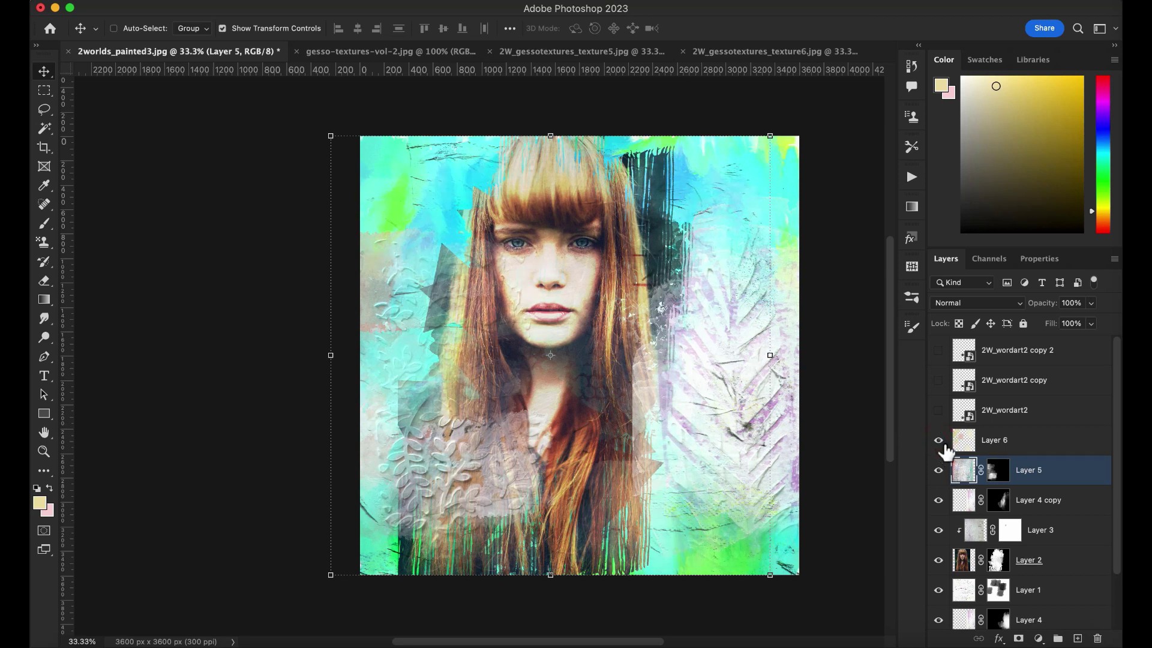
scroll(977, 564, down, 2)
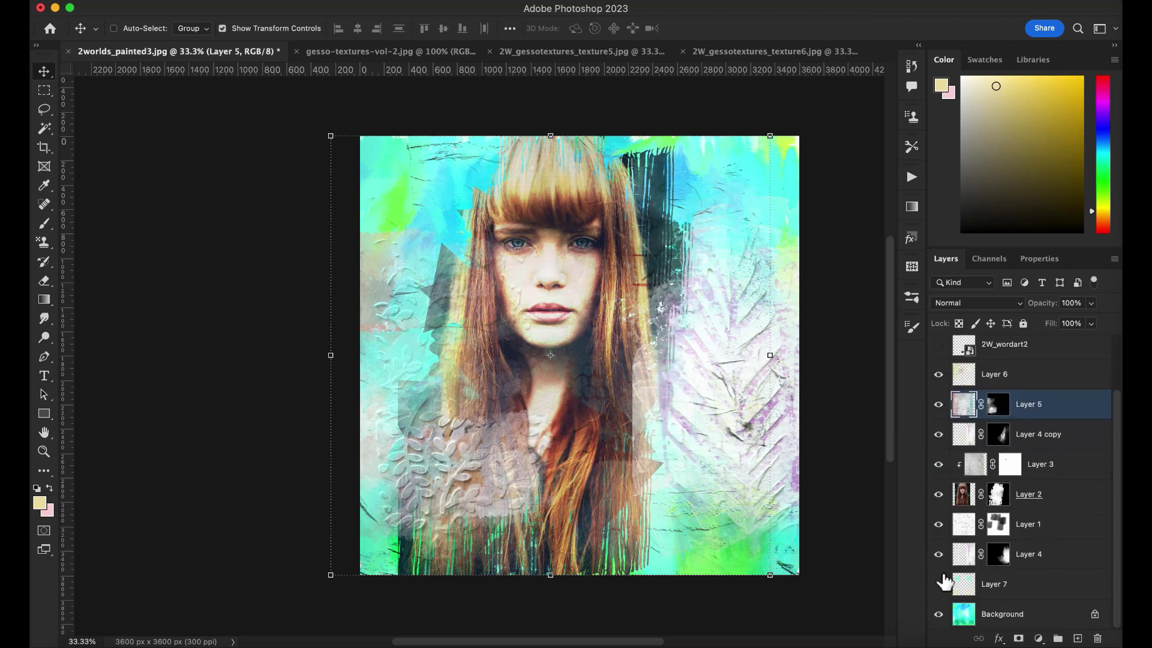
click(939, 587)
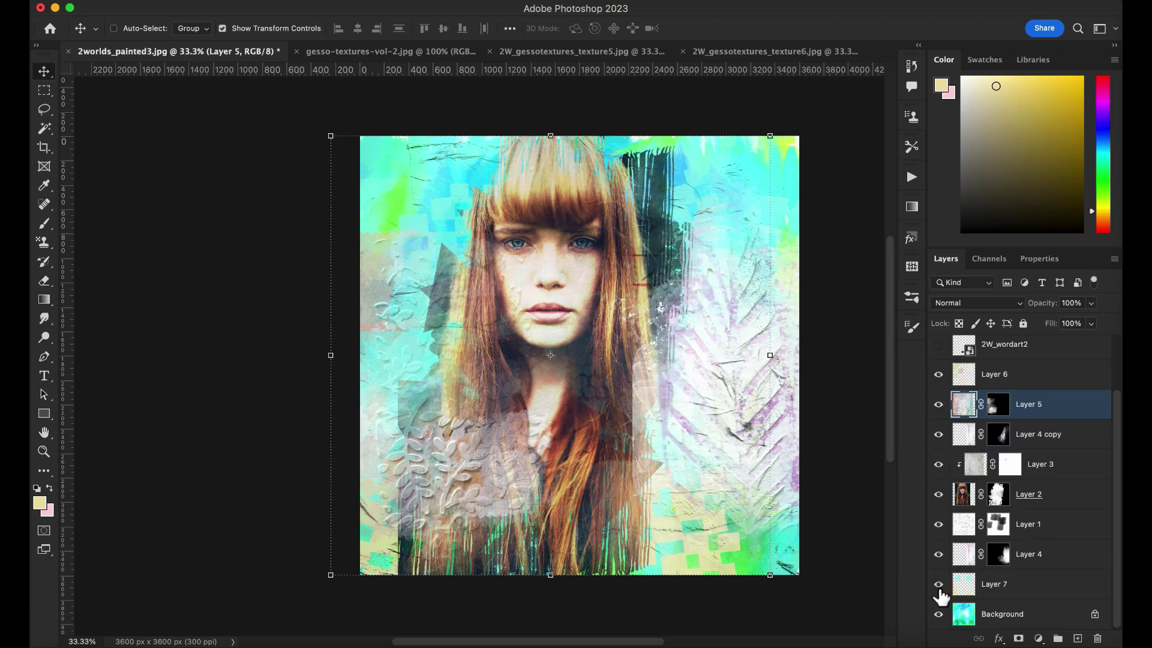
scroll(1002, 444, up, 2)
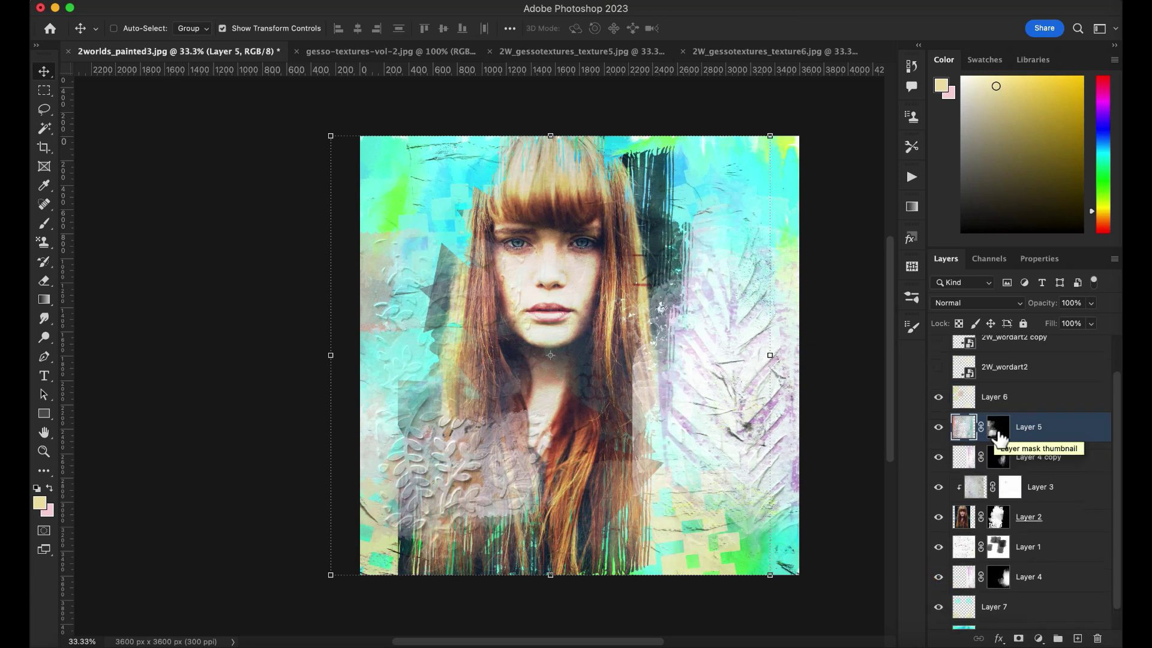
scroll(990, 438, up, 1)
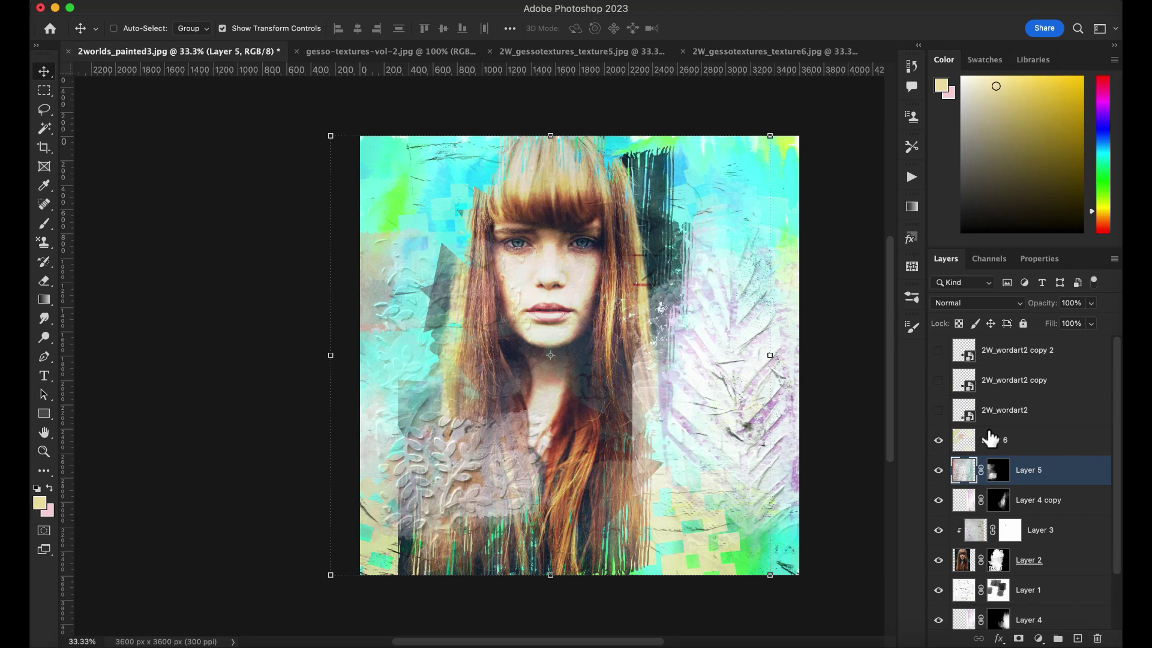
Show the 2W_wordart2, 2W_wordart2 copy and copy 2 COURAGE layers, and select 2W_wordart2.
click(939, 382)
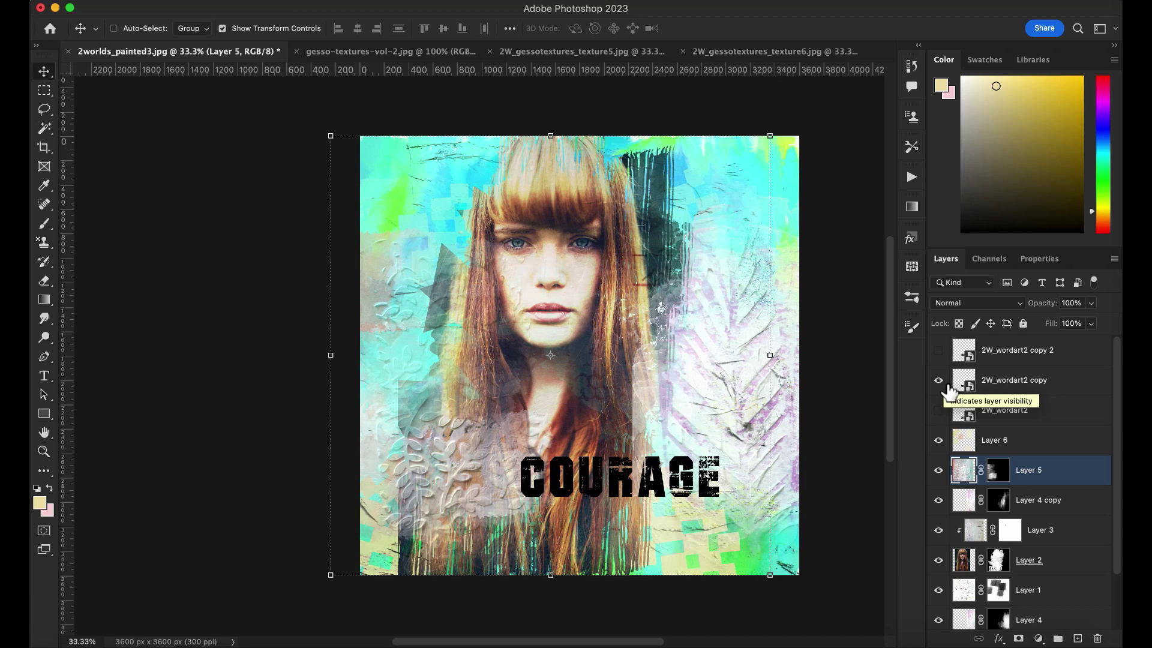
click(938, 350)
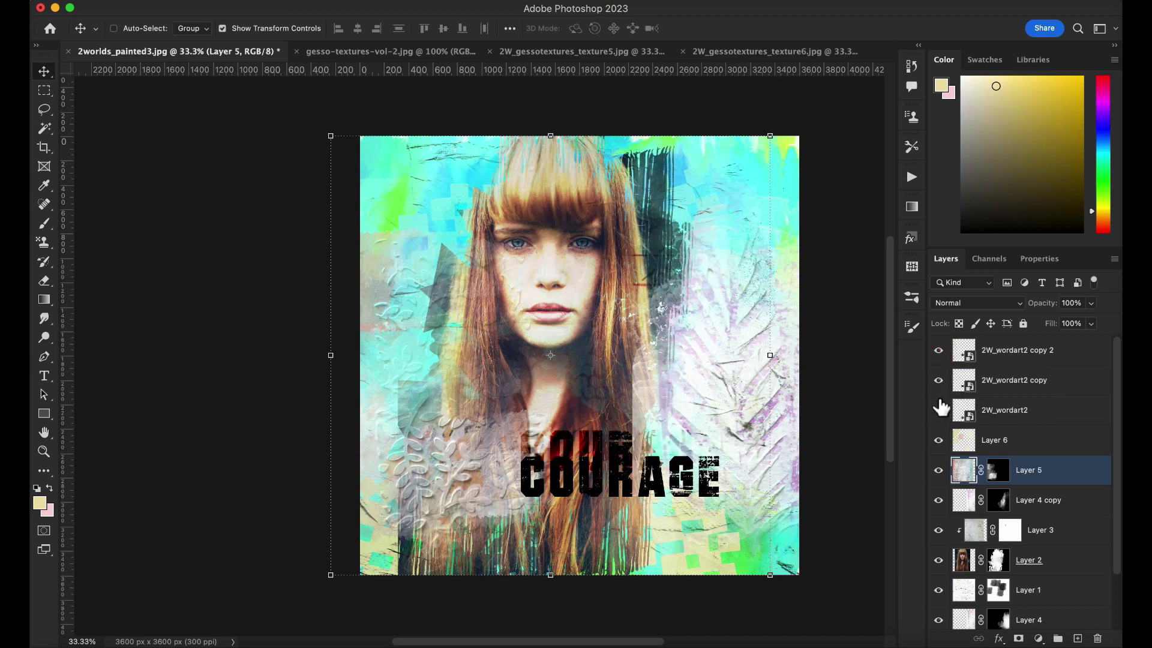
click(939, 410)
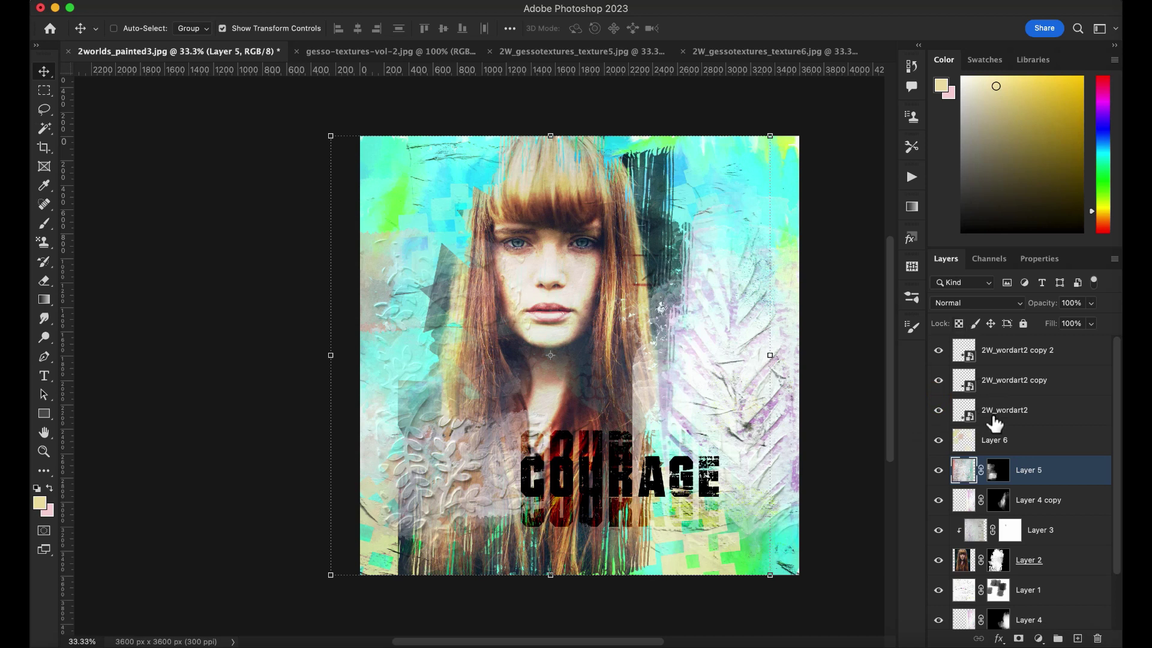
click(993, 420)
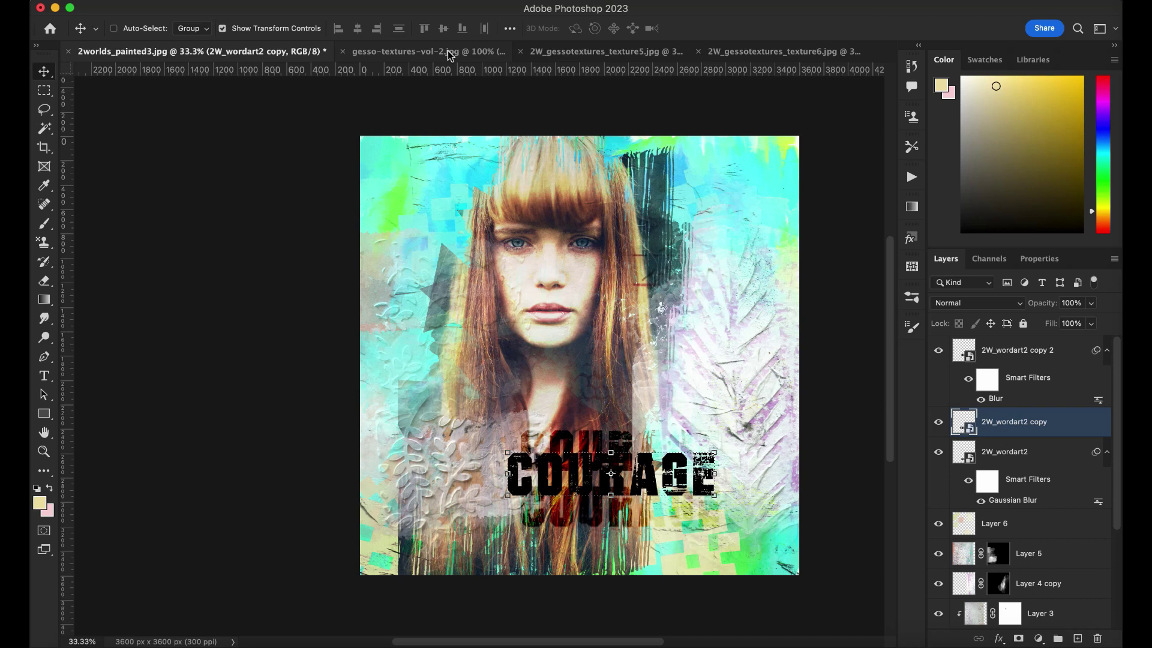
Switch to the gesso-textures-vol-2.jpg preview sheet.
click(447, 50)
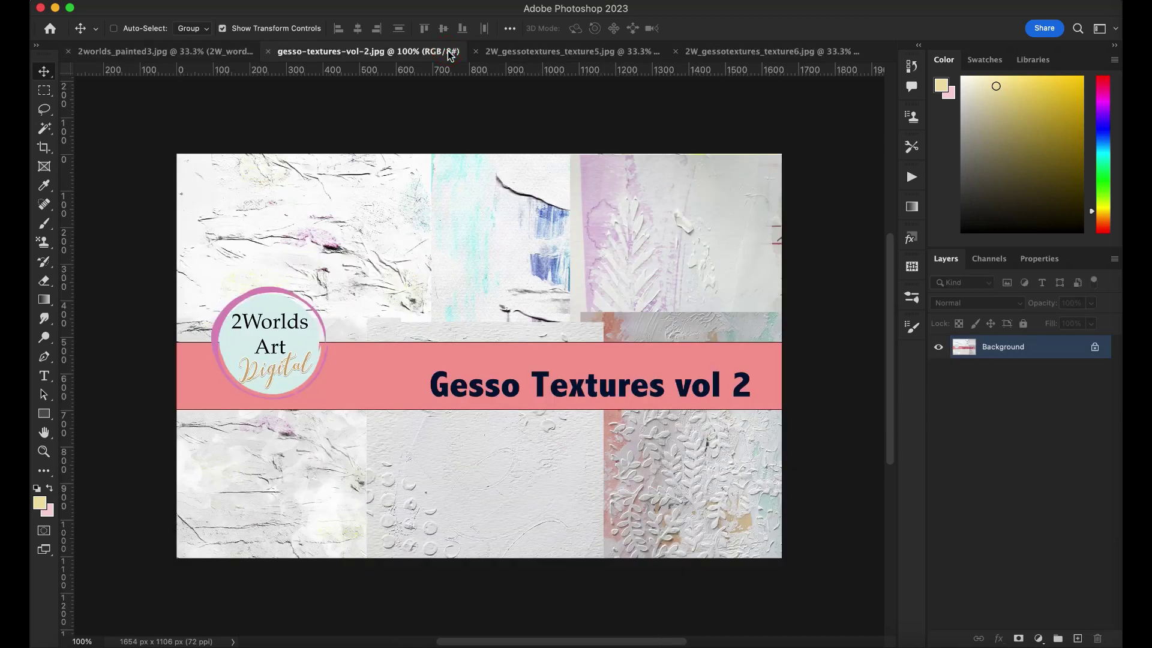